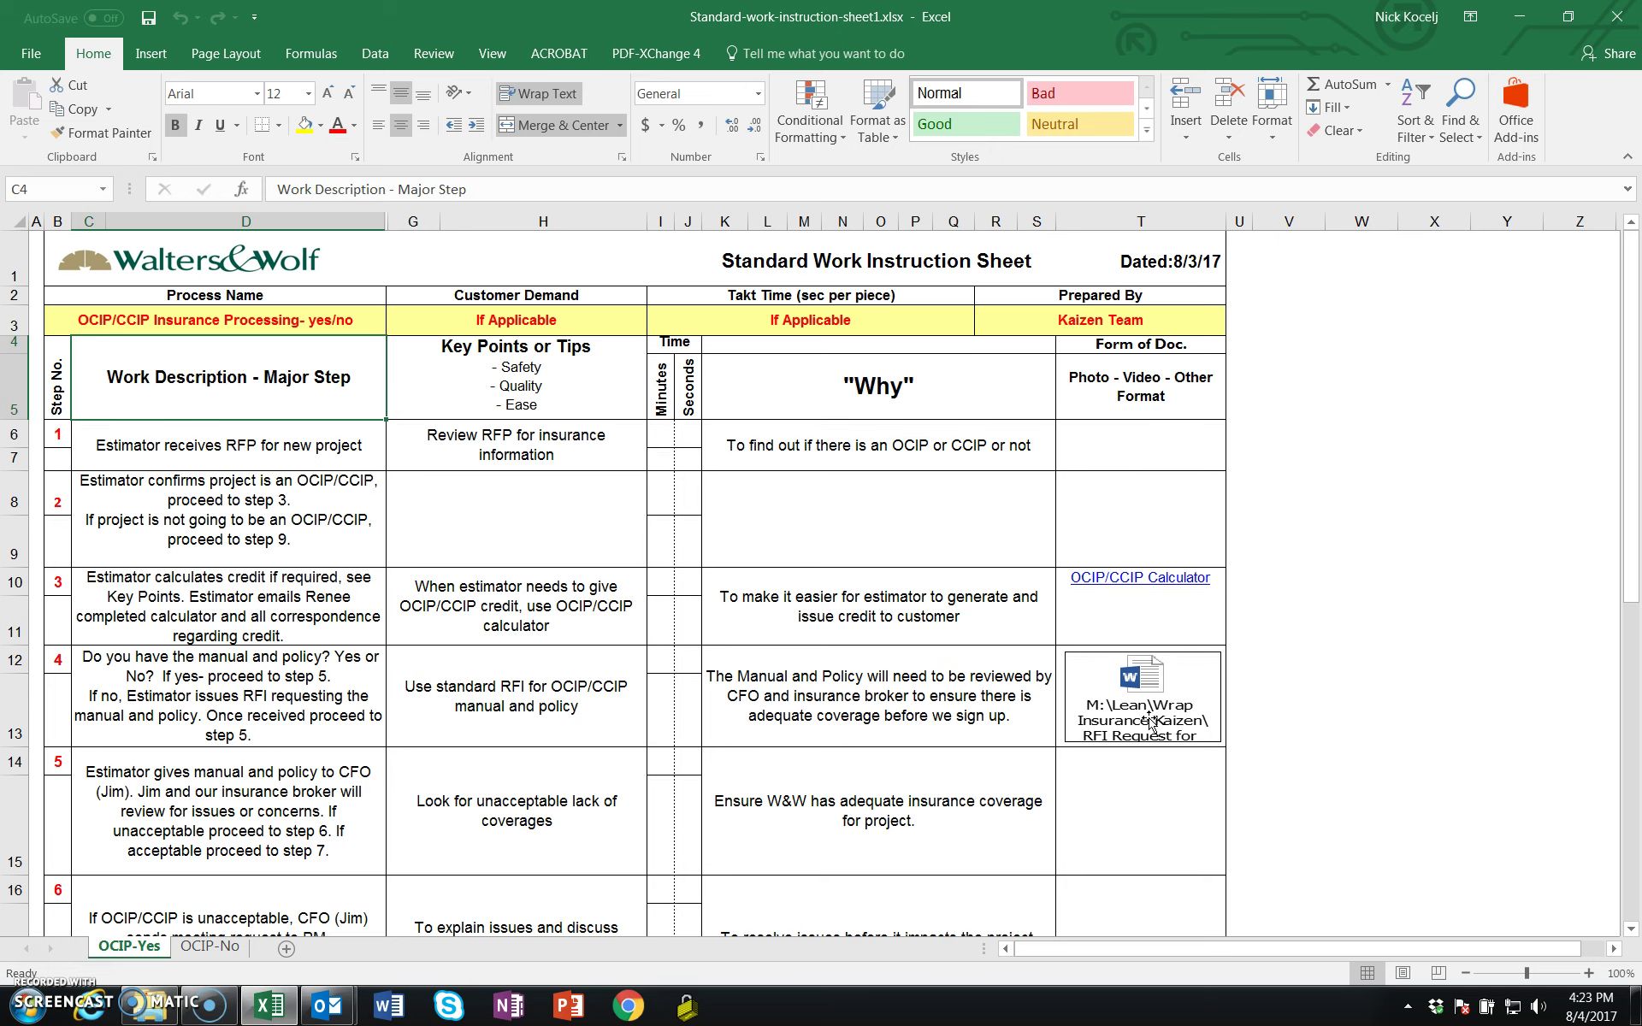
pyautogui.click(1142, 680)
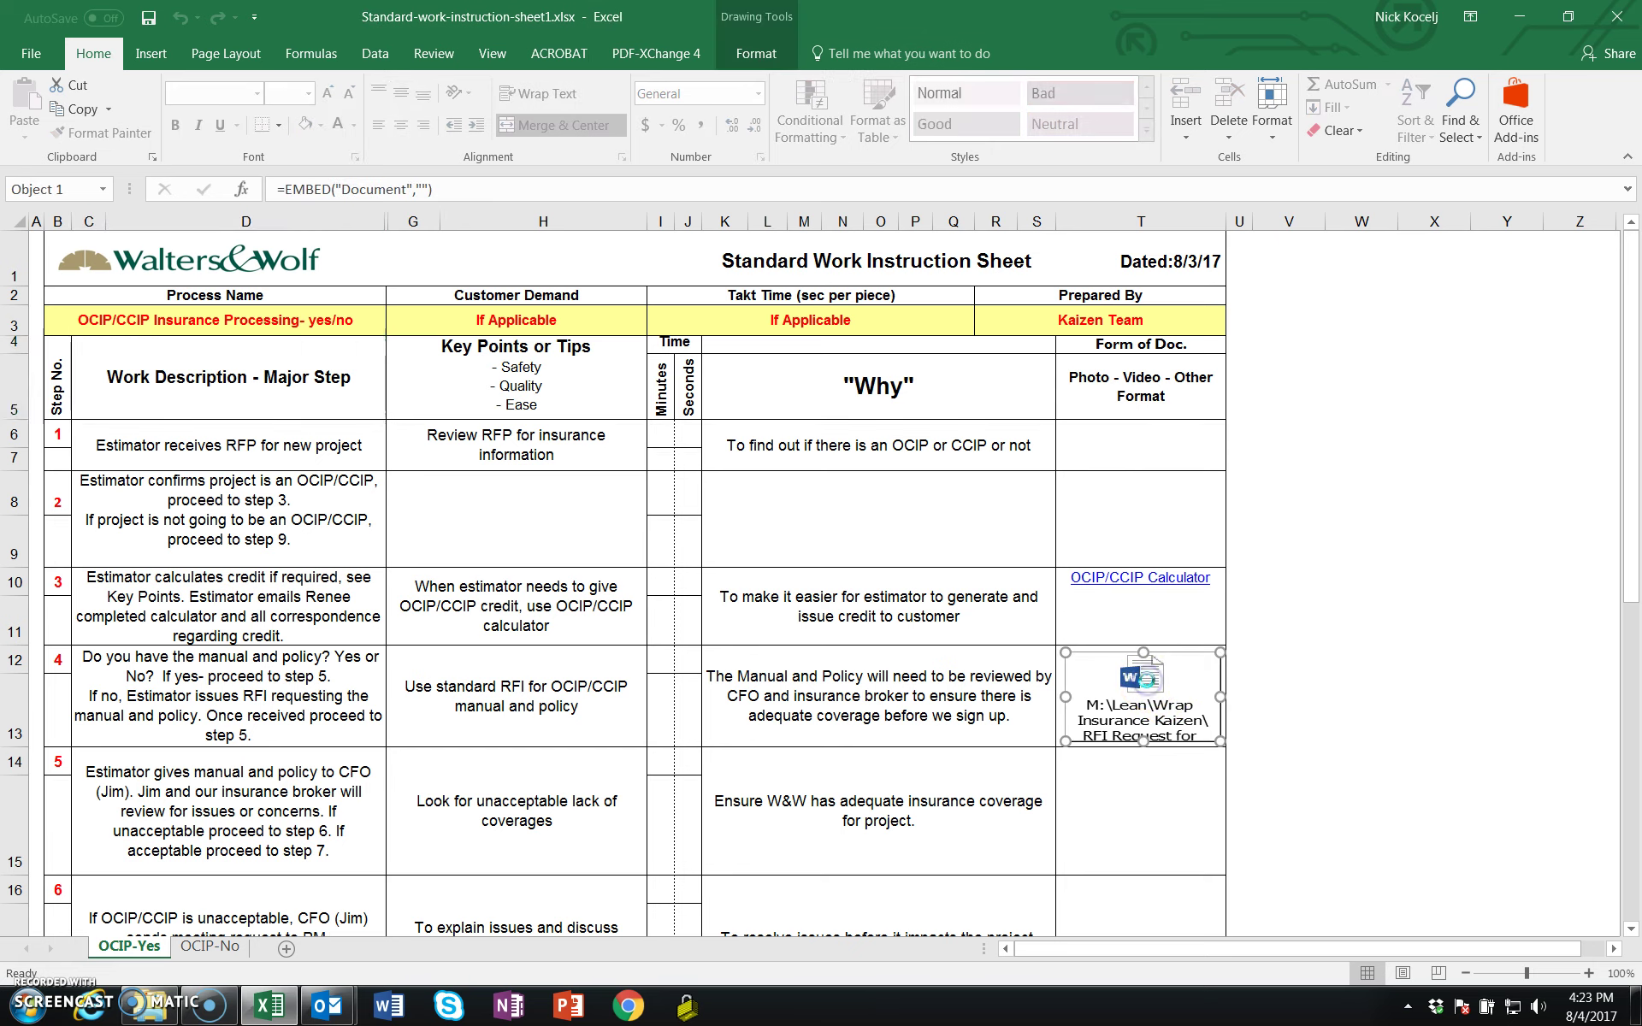
pyautogui.doubleClick(1142, 681)
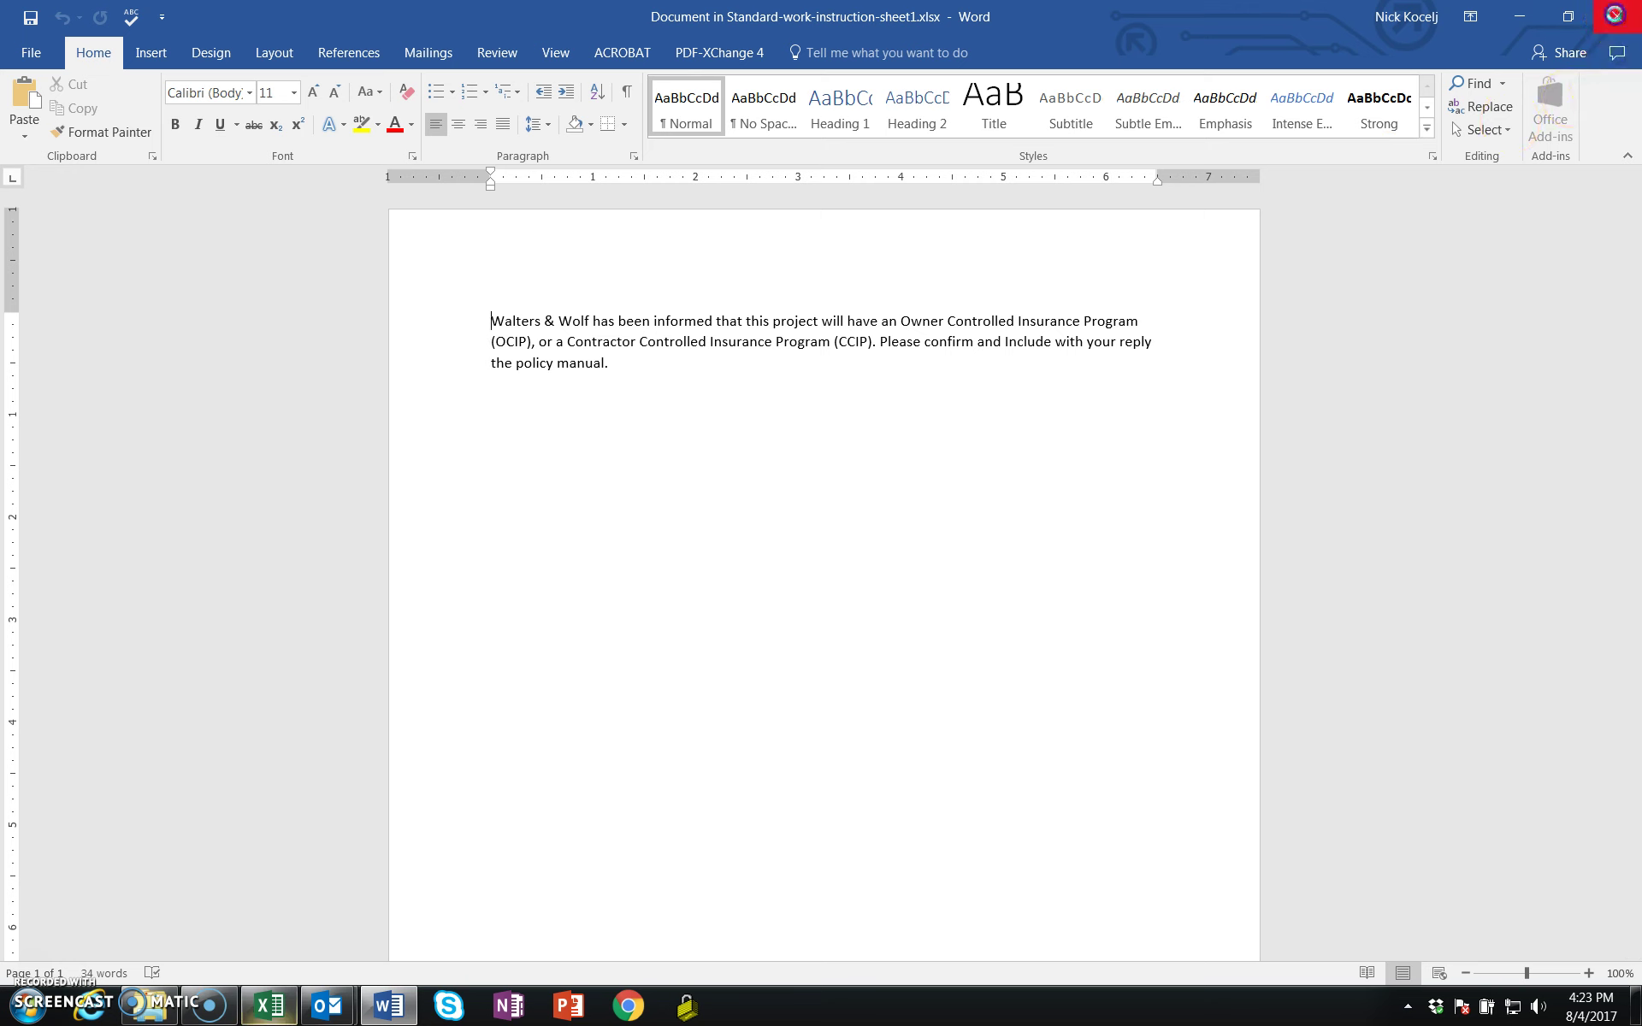
pyautogui.click(1618, 18)
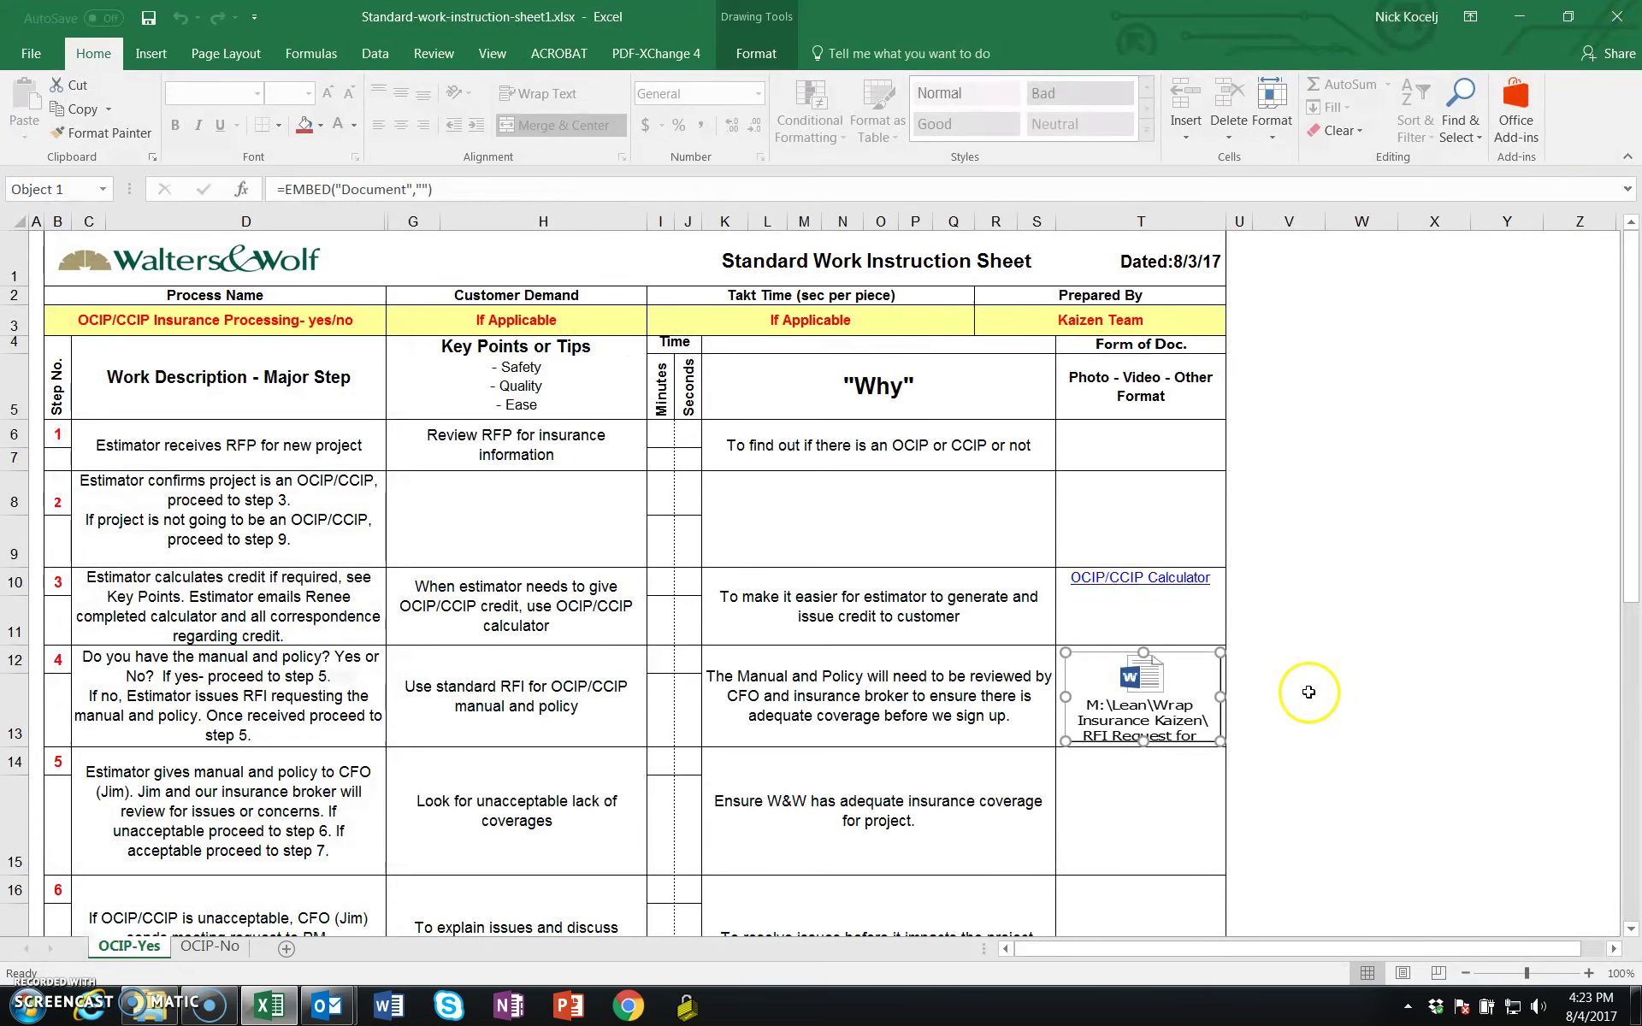